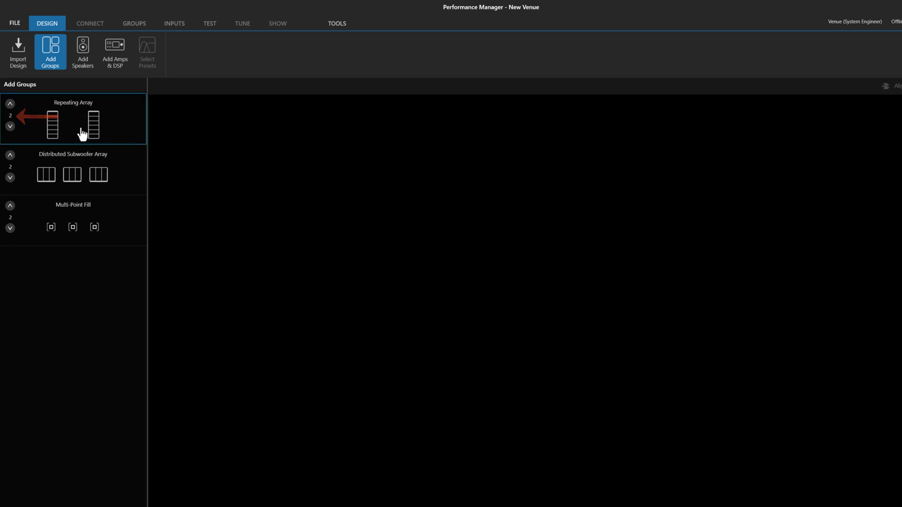
# - Place a Repeating Array group of two arrays, set to Suspended with Inside-Out symmetry
pyautogui.moveTo(83, 134); pyautogui.dragTo(499, 211)
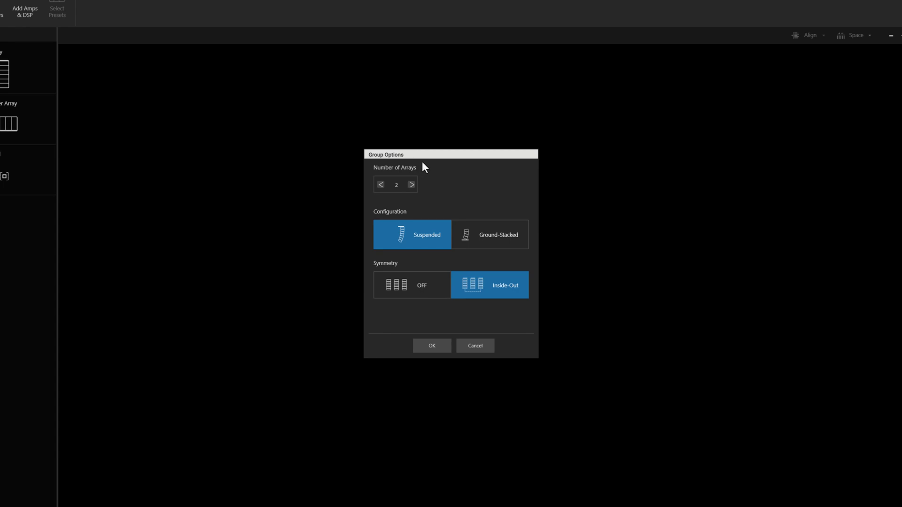
pyautogui.click(479, 224)
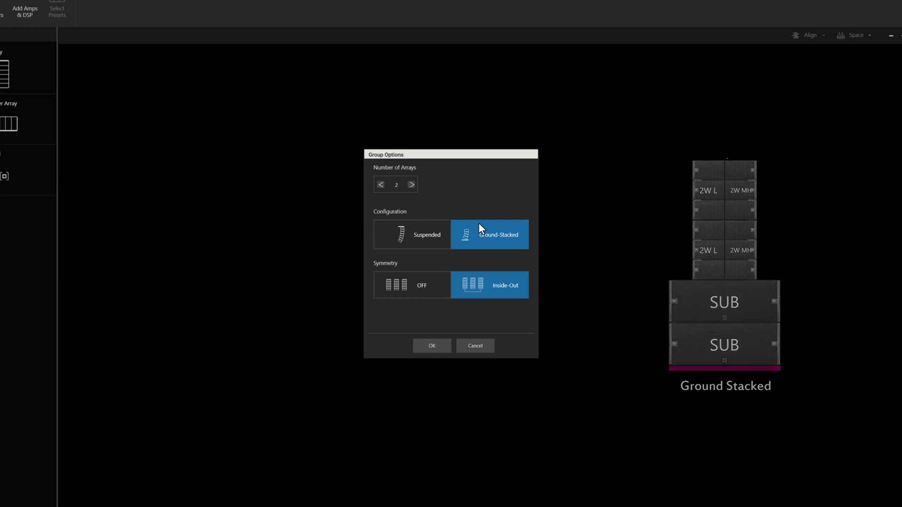
pyautogui.click(437, 228)
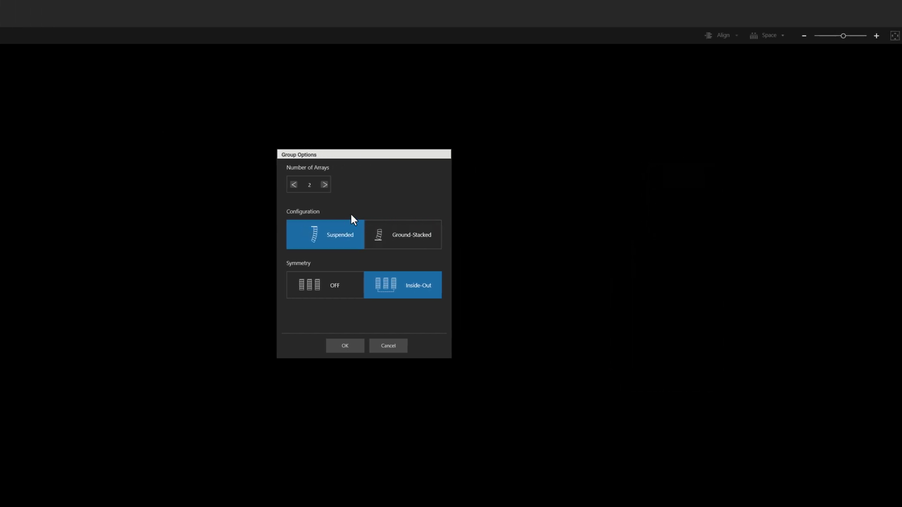
pyautogui.click(344, 274)
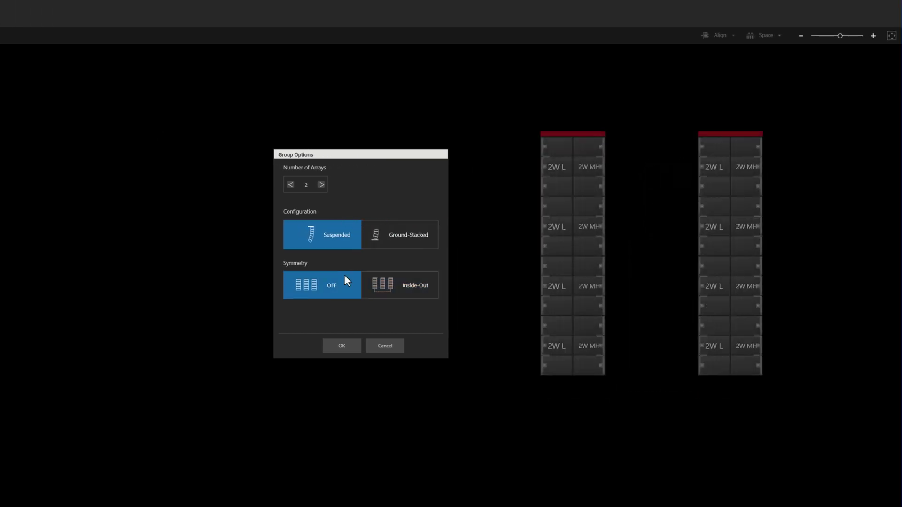
pyautogui.click(399, 273)
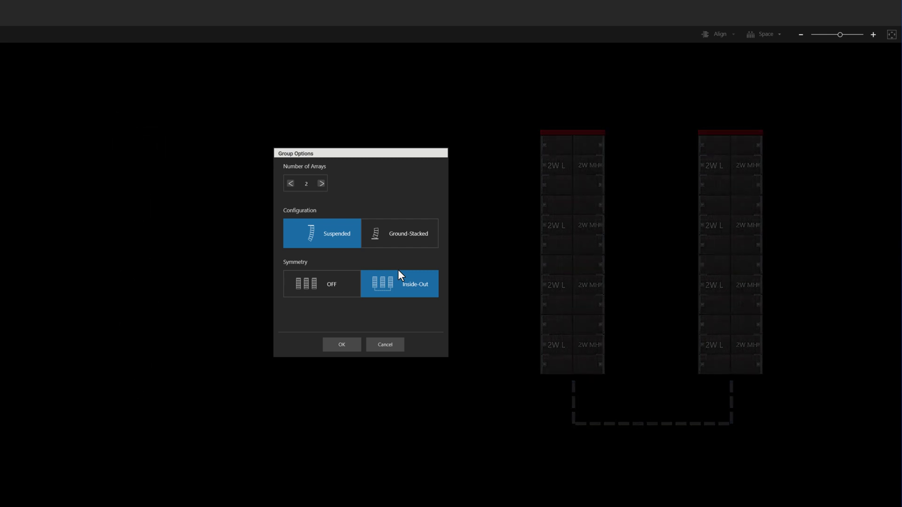
pyautogui.click(343, 347)
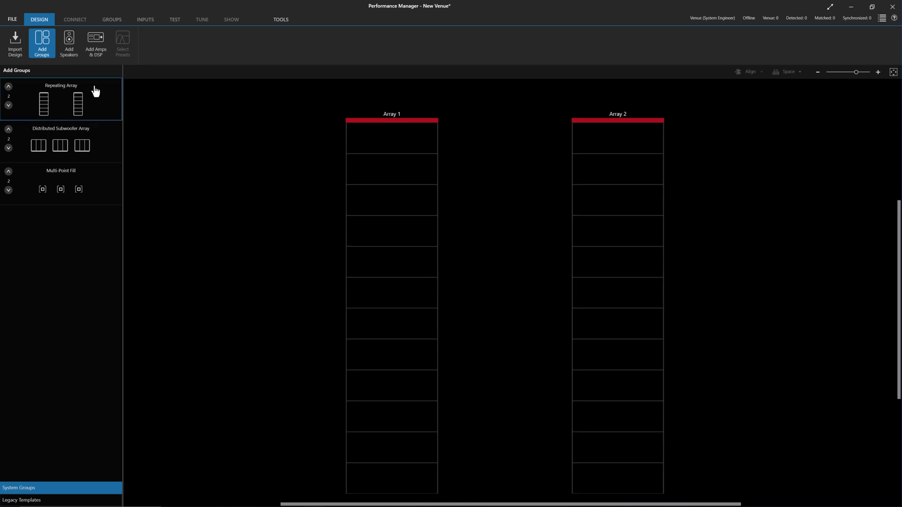
# - Set the VTX A12 quantity to 9 and load the cabinets into Array 1 and Array 2
pyautogui.click(74, 49)
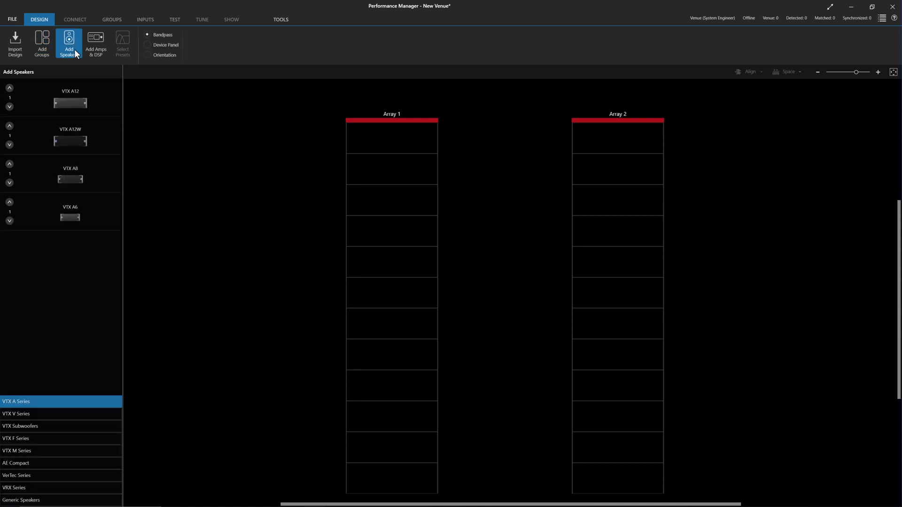
pyautogui.click(11, 98)
pyautogui.write('9')
pyautogui.press('Return')
pyautogui.click(361, 147)
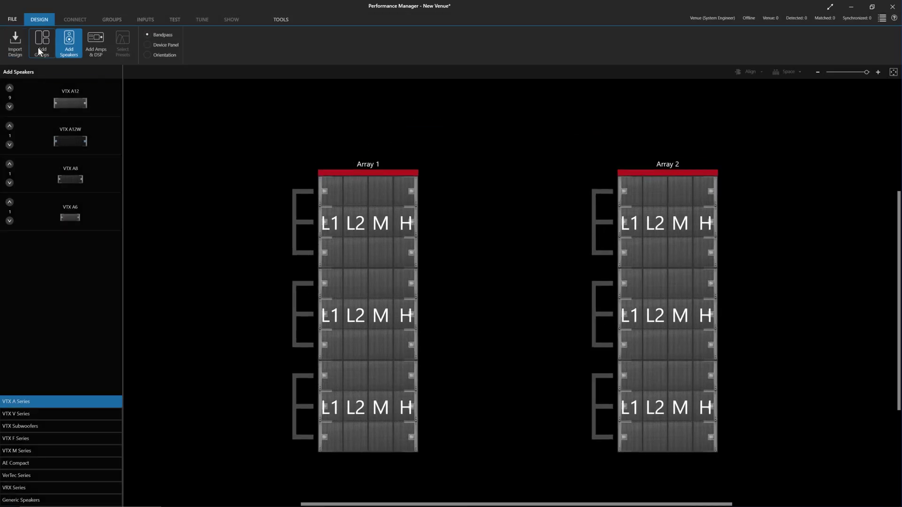
pyautogui.click(38, 49)
pyautogui.scroll(-3, 199, 120)
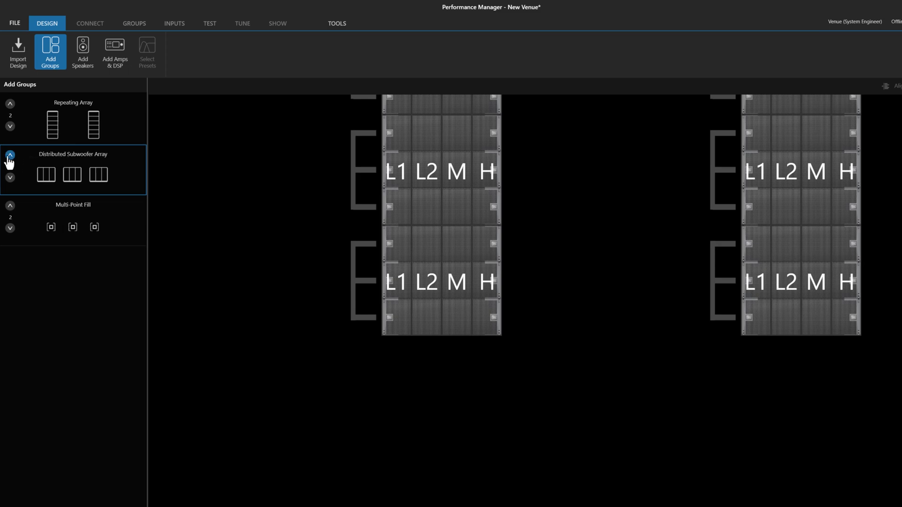
# - Create a 4-position Row subwoofer array with Inside-Out symmetry and Link Hardware Configuration on
pyautogui.moveTo(24, 164); pyautogui.dragTo(297, 395)
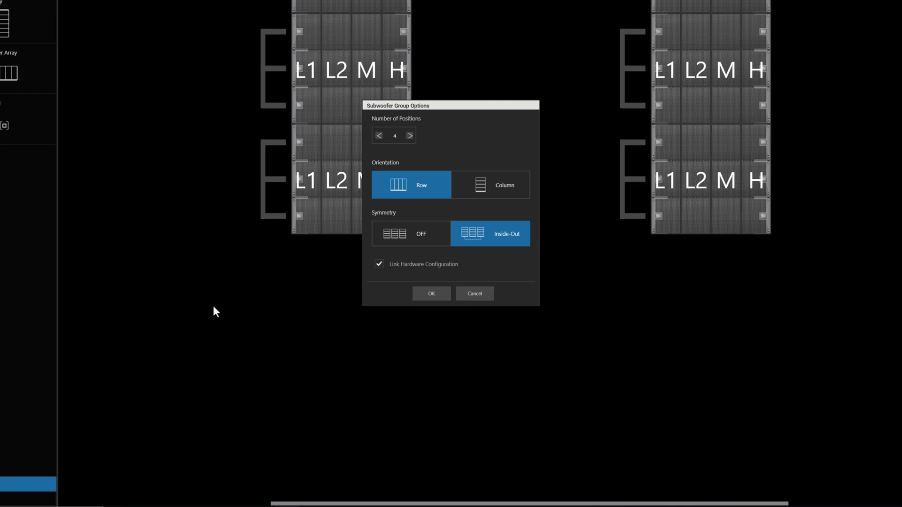
pyautogui.click(459, 181)
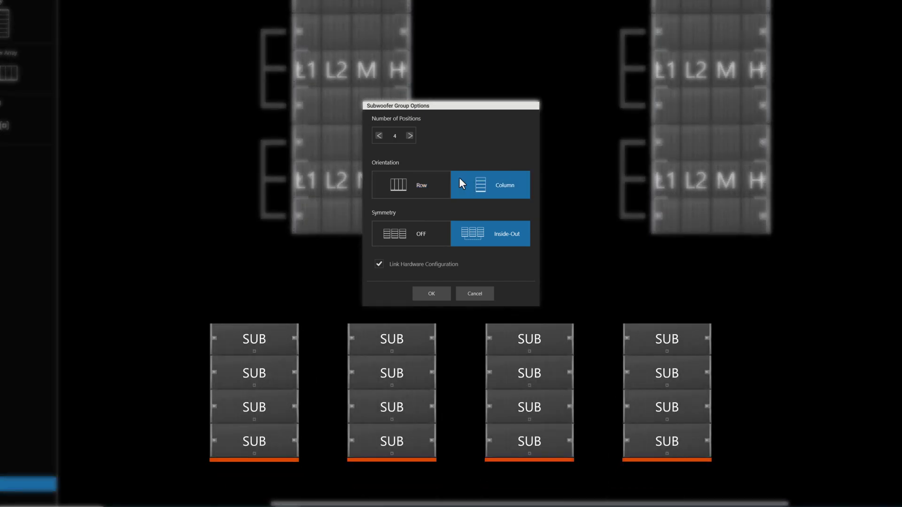
pyautogui.click(431, 180)
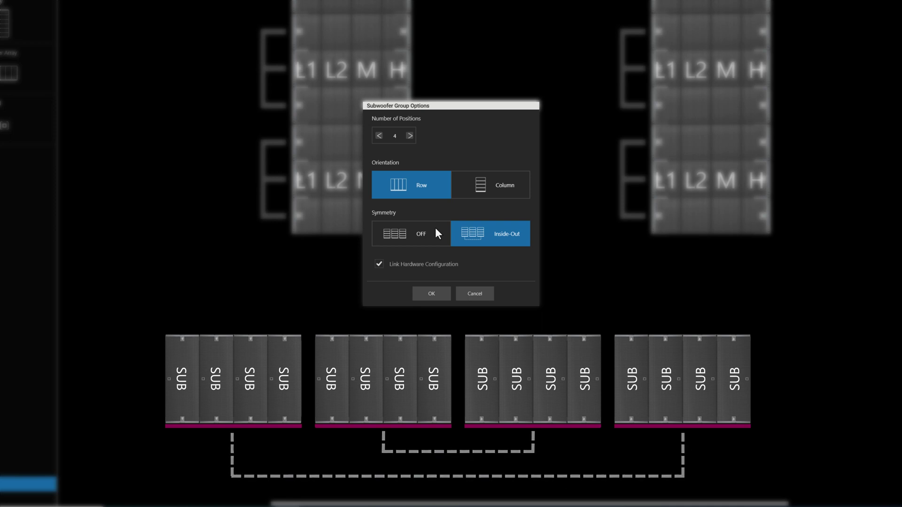
pyautogui.click(435, 228)
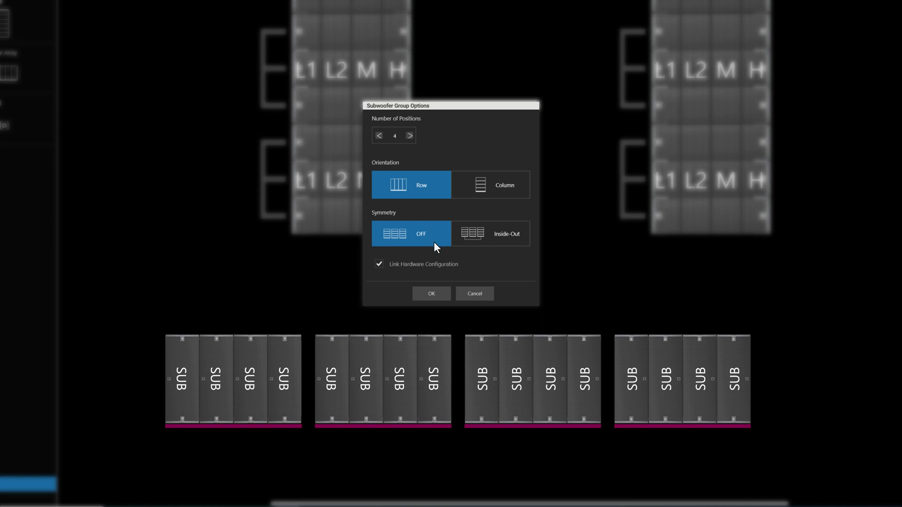
pyautogui.click(407, 264)
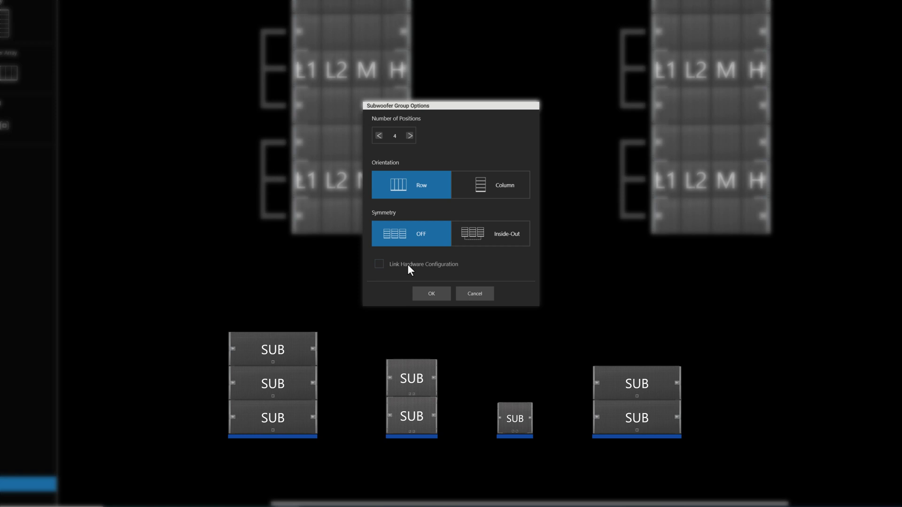
pyautogui.click(489, 238)
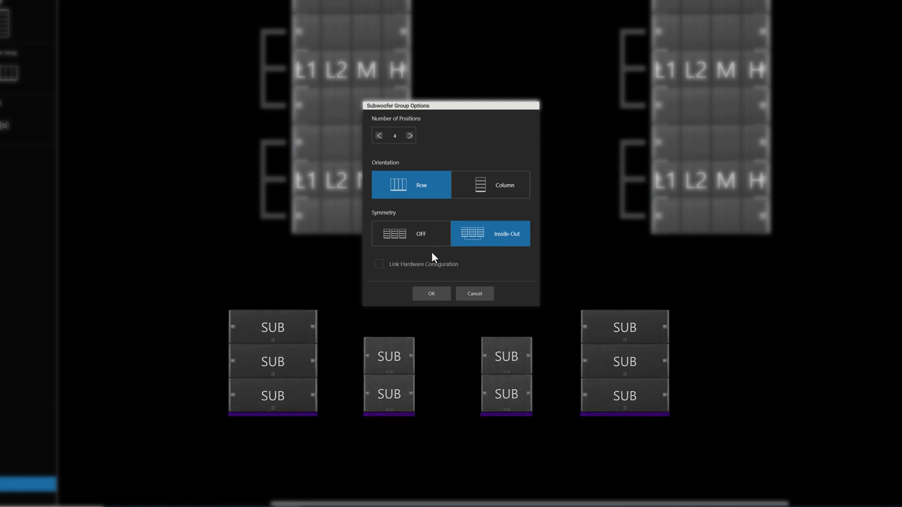
pyautogui.click(422, 262)
pyautogui.click(431, 292)
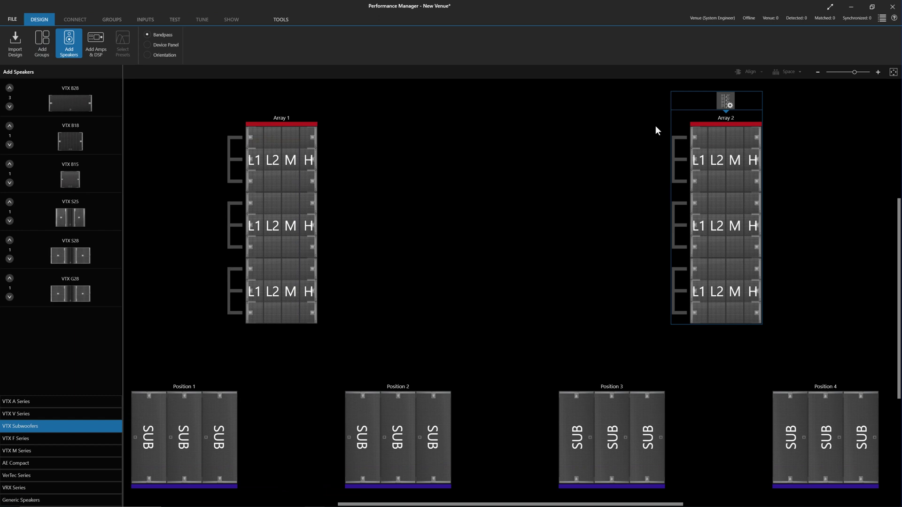
# - Deselect Array 2, then select subwoofer group Position 1 and open its group options
pyautogui.click(655, 125)
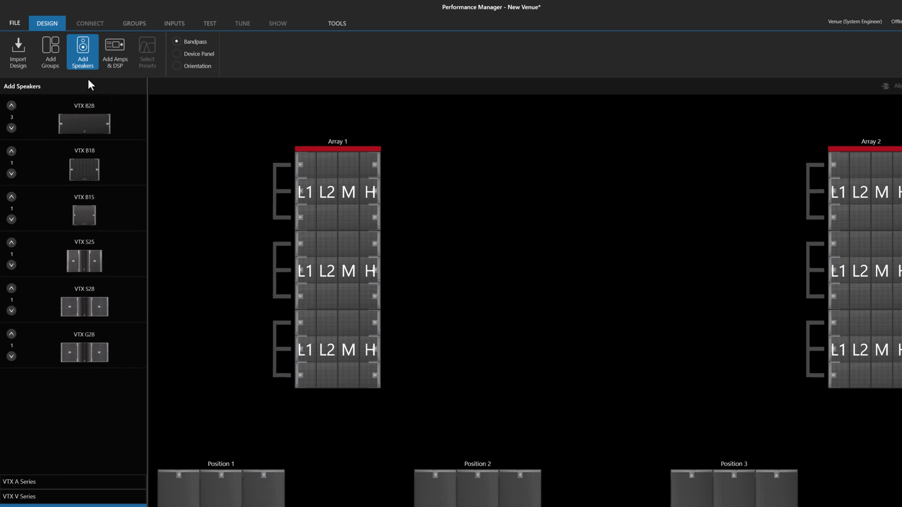
pyautogui.click(58, 61)
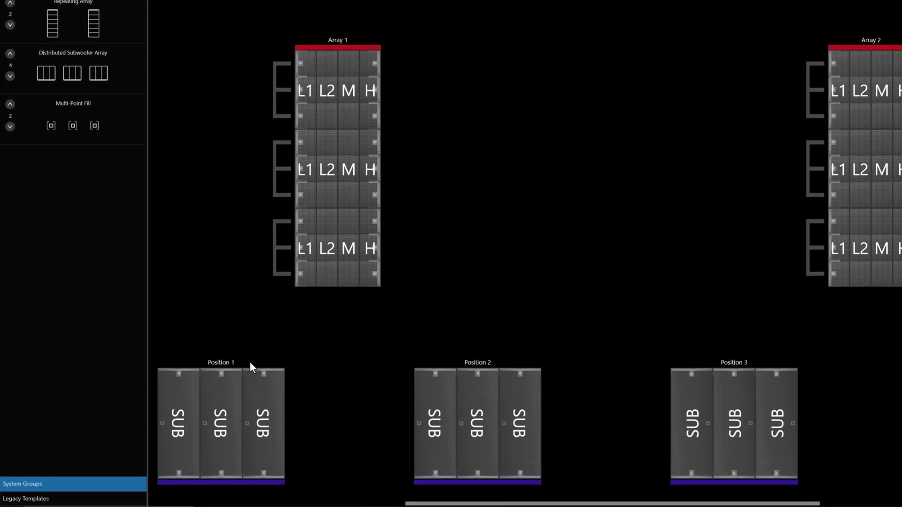
pyautogui.click(236, 352)
pyautogui.click(221, 342)
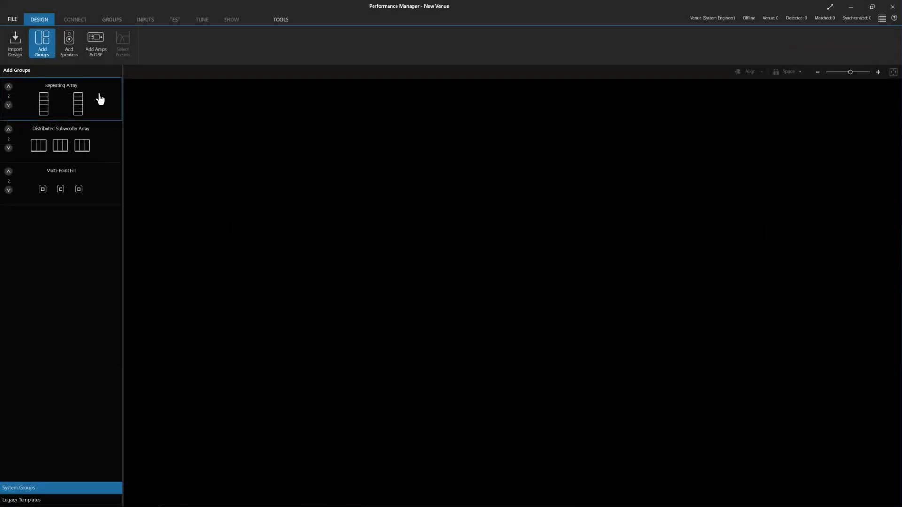
# - Import the Performing Arts Venue .vsyn design file
pyautogui.click(22, 55)
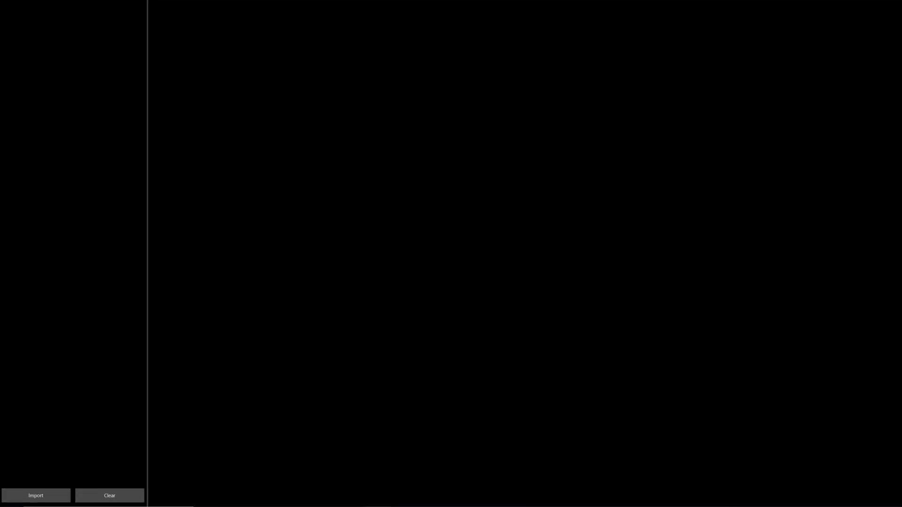
pyautogui.click(64, 501)
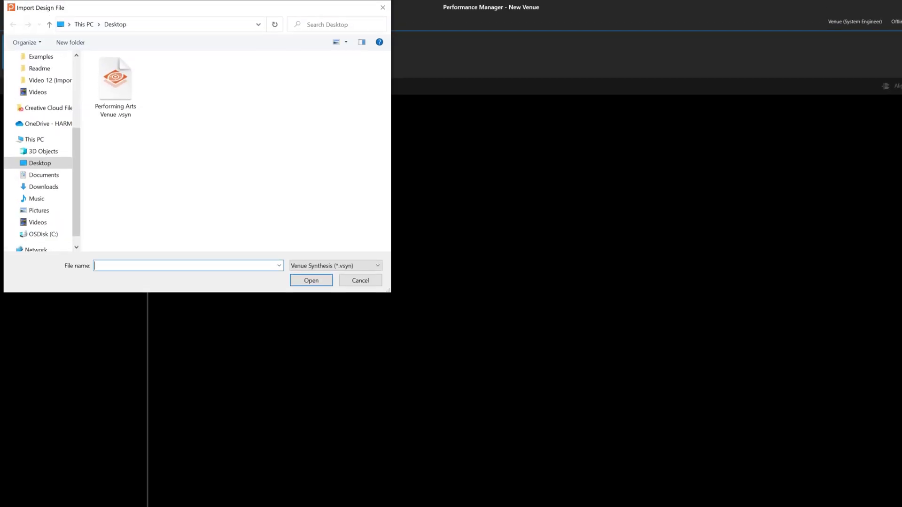
pyautogui.click(114, 100)
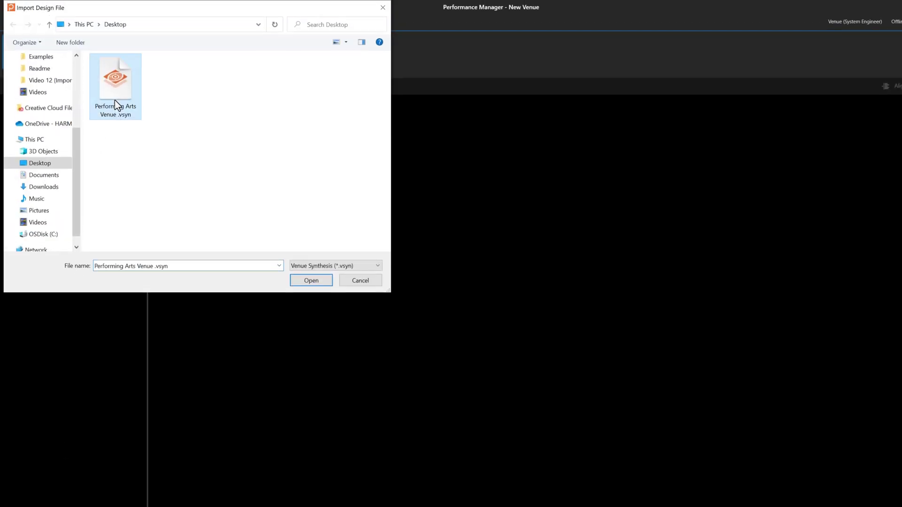
pyautogui.click(302, 280)
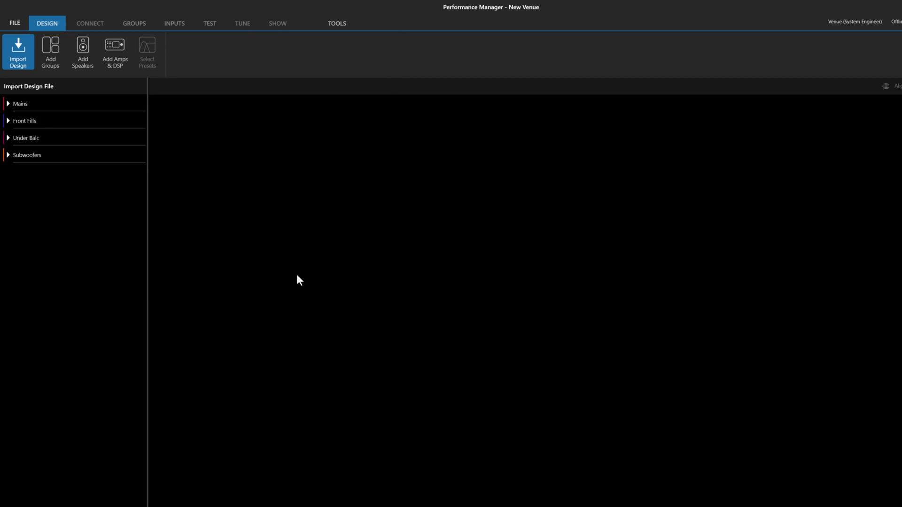
# - Expand Mains and the VTX A12 L array, then place the Front Fills speakers on the canvas
pyautogui.click(8, 104)
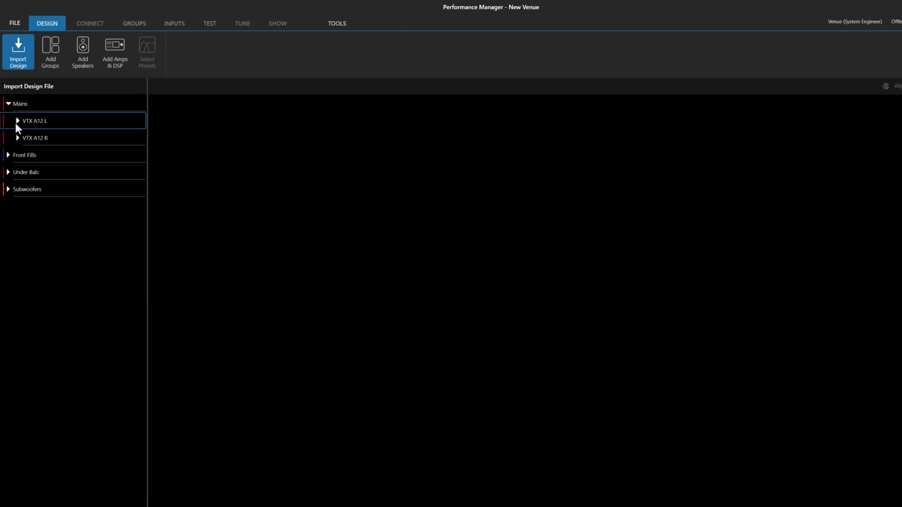
pyautogui.click(17, 121)
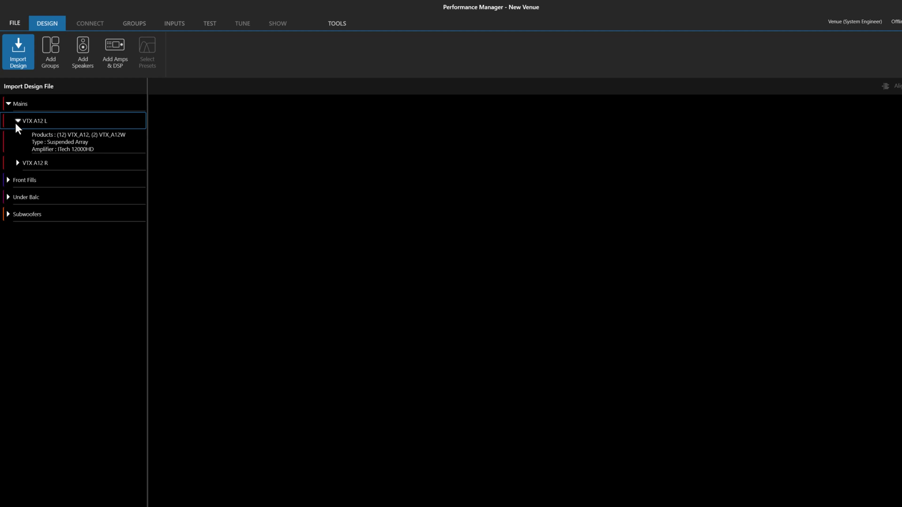
pyautogui.click(17, 104)
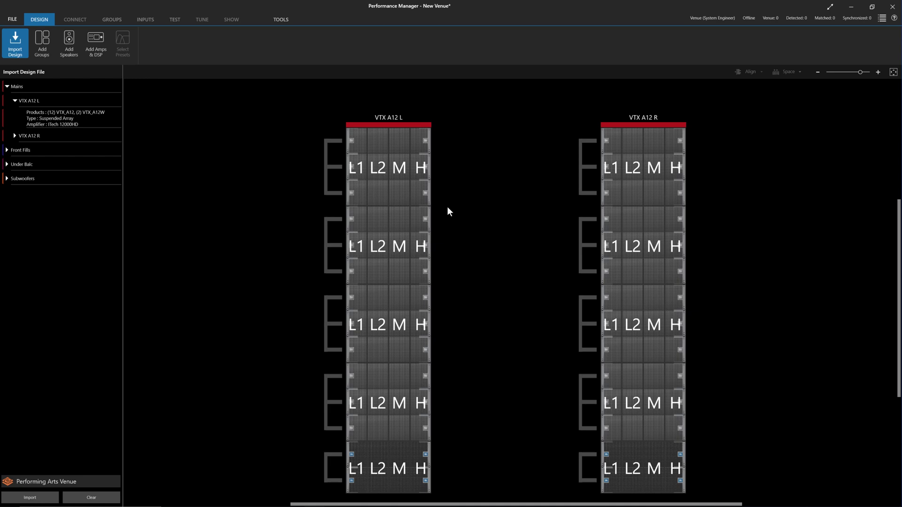
pyautogui.scroll(-5, 447, 206)
pyautogui.moveTo(18, 151); pyautogui.dragTo(360, 393)
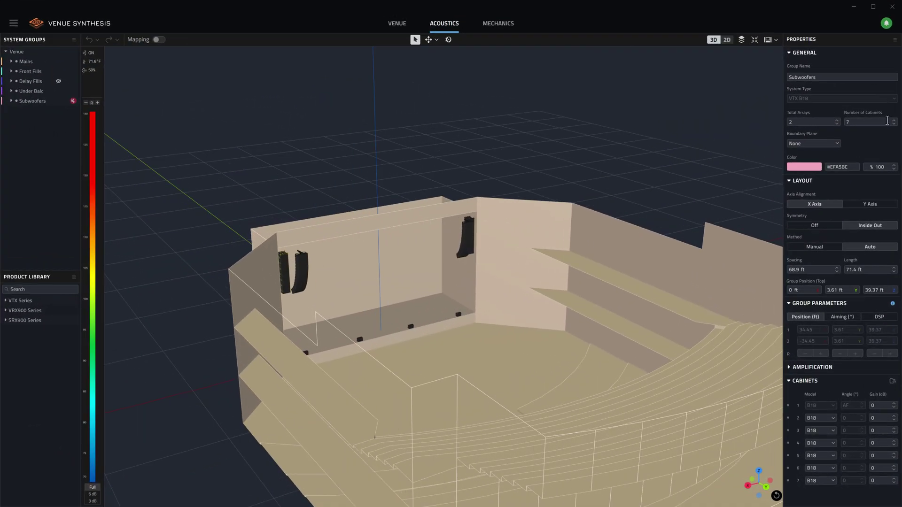
# - Raise the subwoofer arrays to nine cabinets, switch cabinets 2, 5 and 8 to B18-RE, and save
pyautogui.click(893, 120)
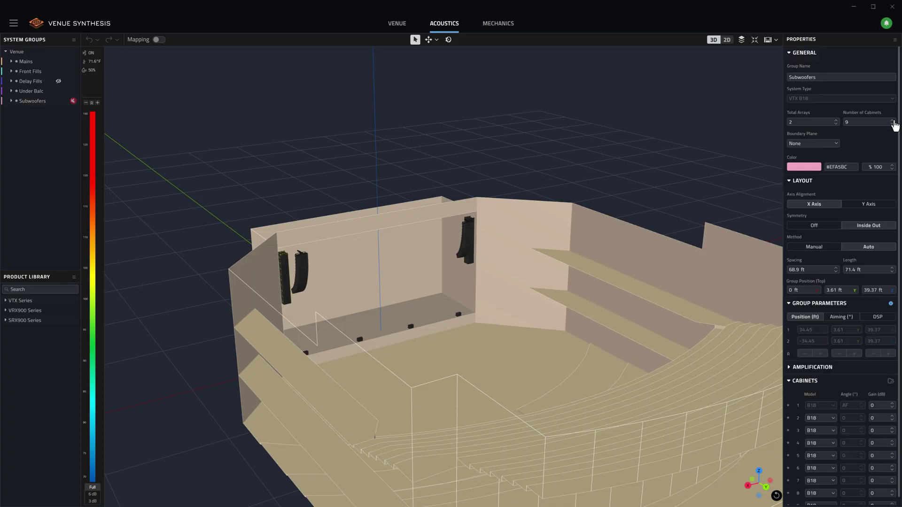
pyautogui.scroll(-1, 828, 388)
pyautogui.click(819, 410)
pyautogui.click(825, 433)
pyautogui.click(821, 447)
pyautogui.click(826, 471)
pyautogui.click(820, 485)
pyautogui.click(821, 478)
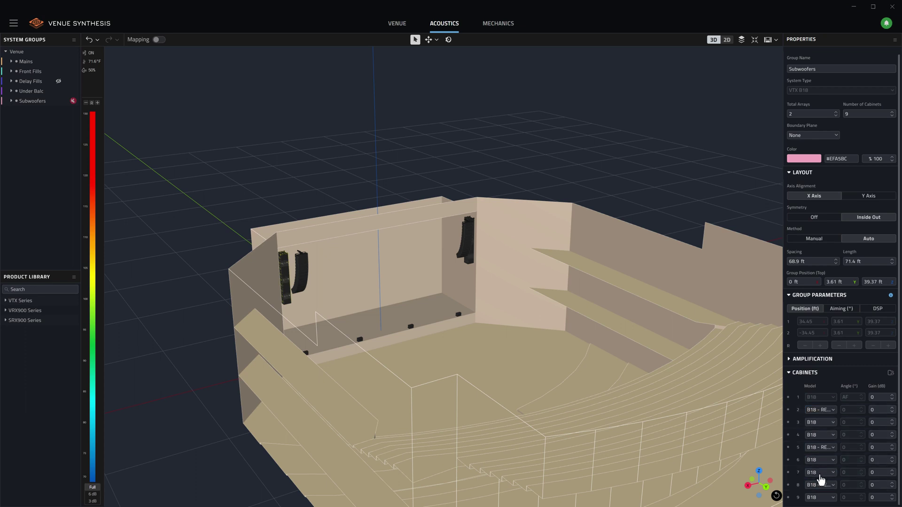
pyautogui.click(13, 23)
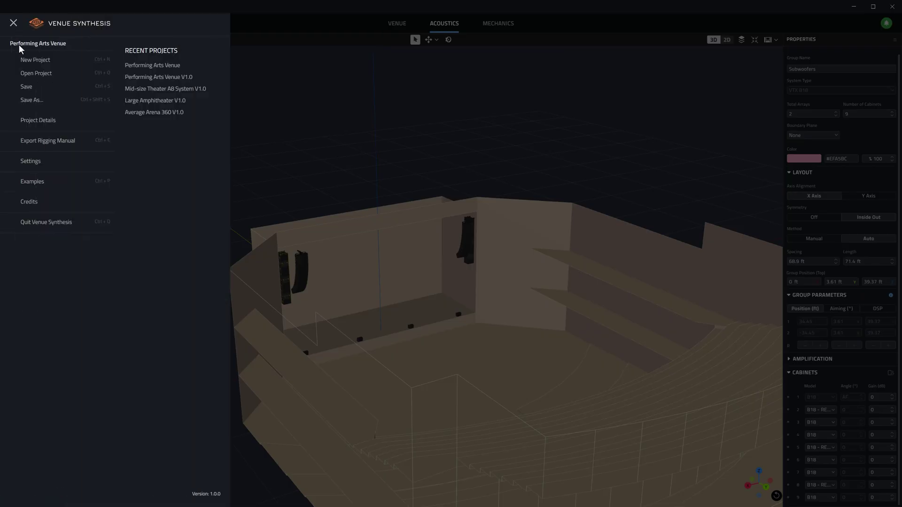
pyautogui.click(34, 89)
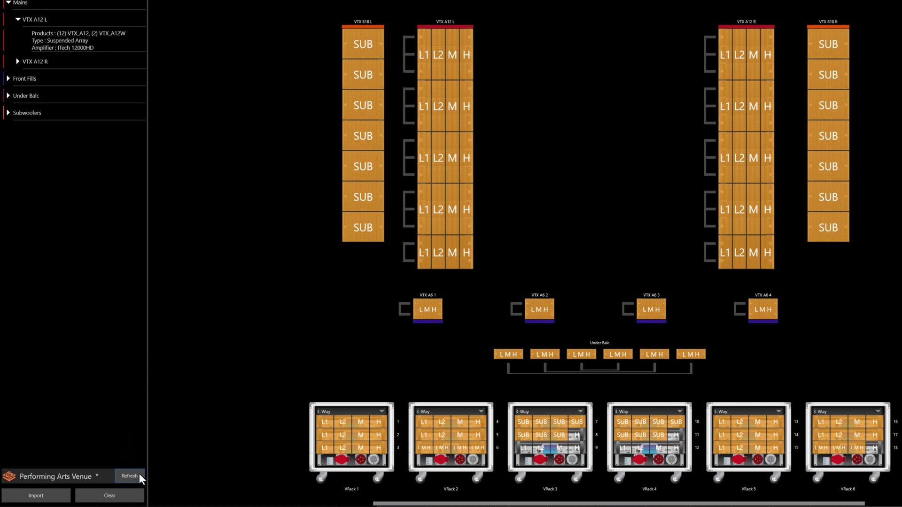
# - Refresh the design and drop the Subwoofers group onto the canvas to update it
pyautogui.click(139, 474)
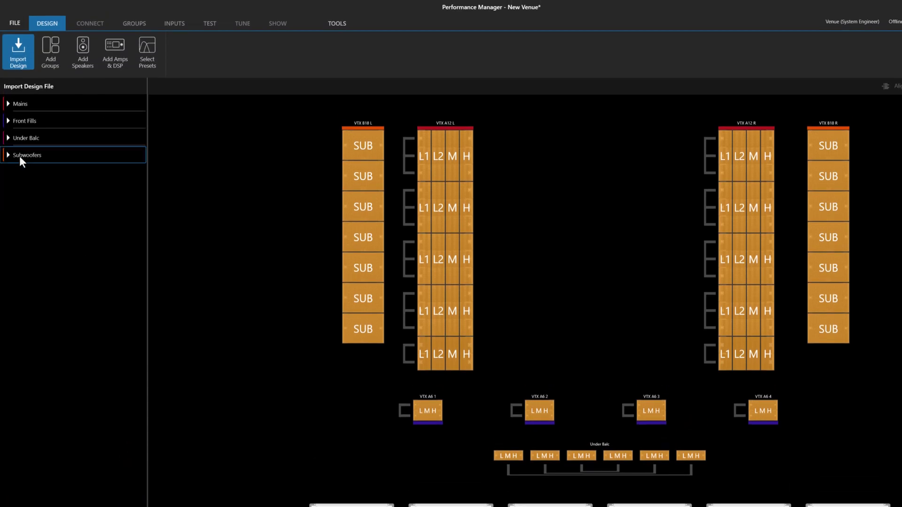
pyautogui.moveTo(19, 156); pyautogui.dragTo(177, 181)
pyautogui.moveTo(233, 186); pyautogui.dragTo(233, 187)
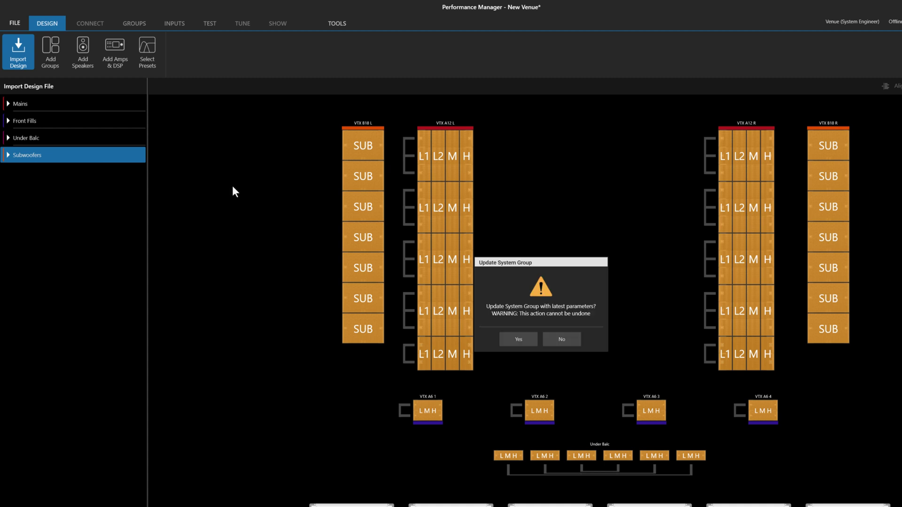
pyautogui.click(502, 334)
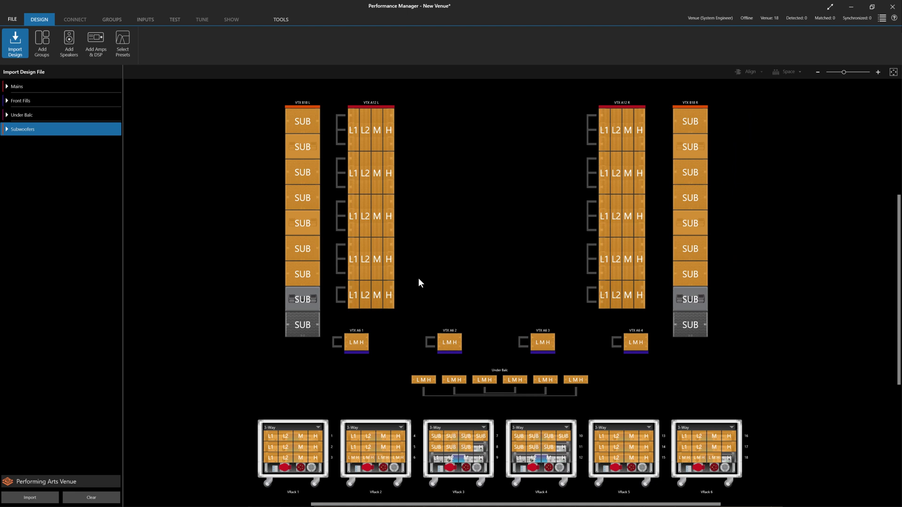
# - Assign the new bottom subs of the left and right columns to VRack 3 and VRack 4
pyautogui.click(302, 323)
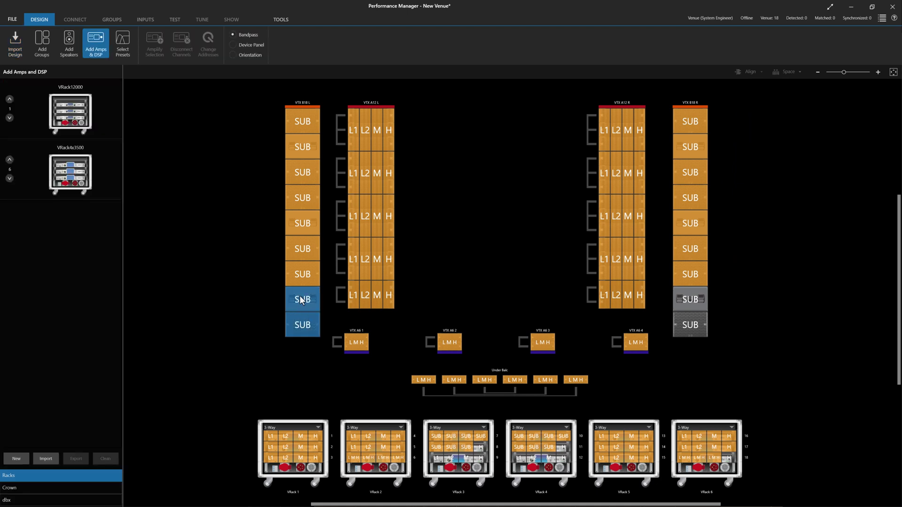
pyautogui.click(450, 461)
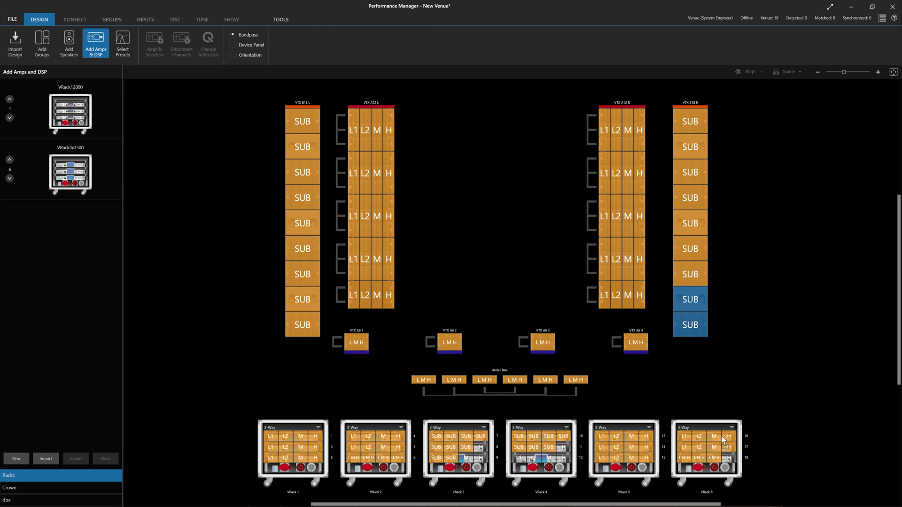
pyautogui.click(525, 461)
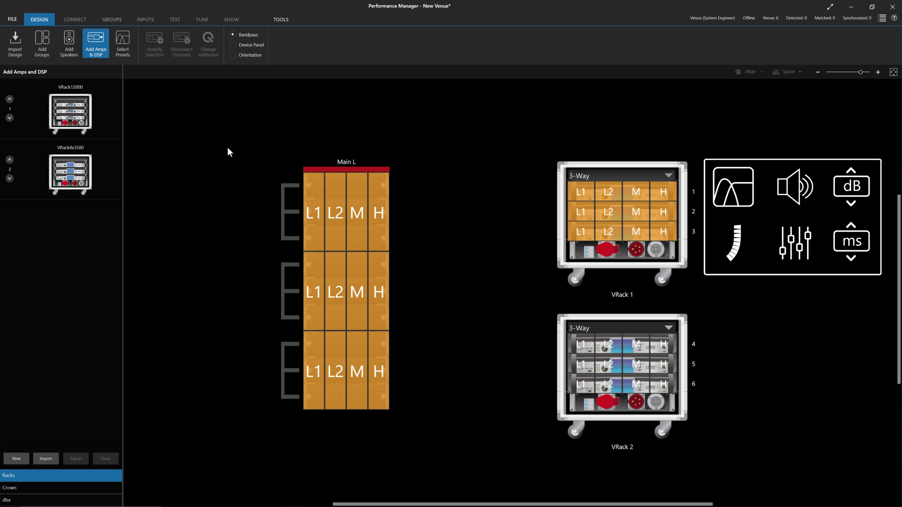
# - Select Main L, disconnect its channels, and connect its cabinets to VRack 1's amplifiers
pyautogui.moveTo(227, 147); pyautogui.dragTo(422, 407)
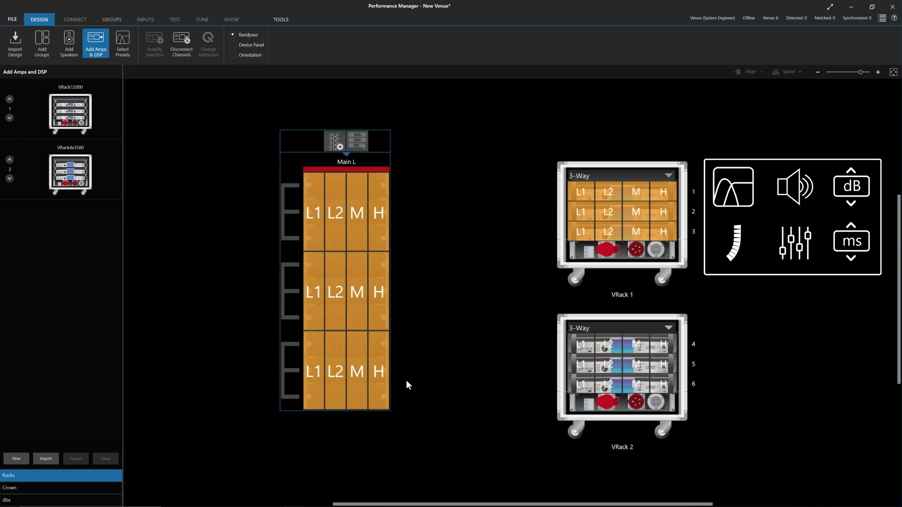
pyautogui.click(190, 49)
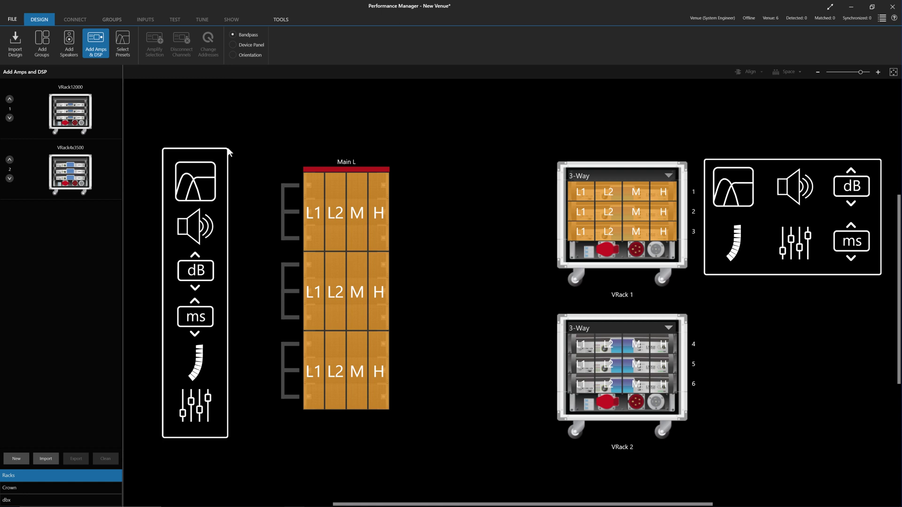
pyautogui.moveTo(227, 147); pyautogui.dragTo(422, 416)
pyautogui.click(191, 49)
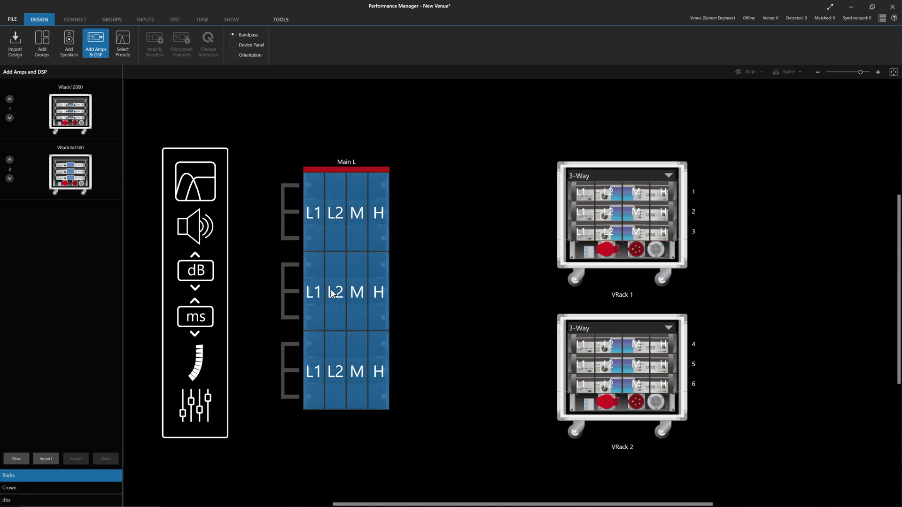
pyautogui.moveTo(313, 223); pyautogui.dragTo(583, 348)
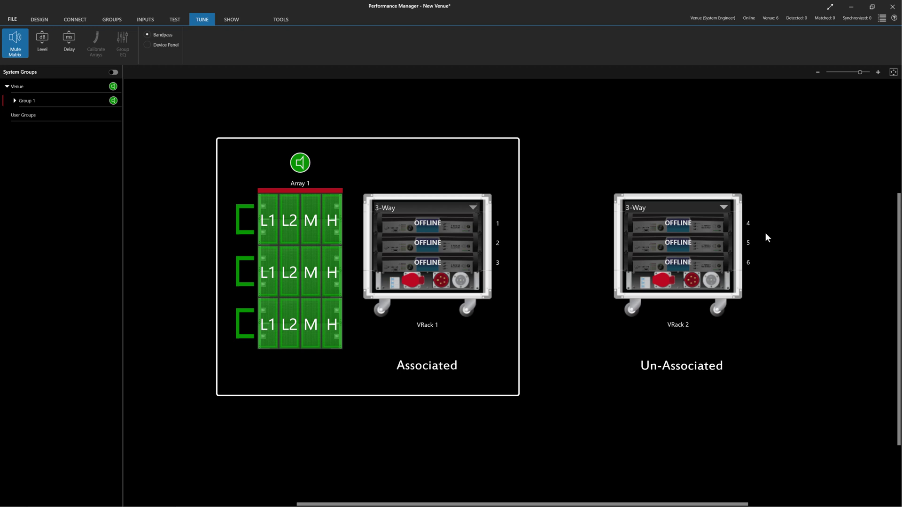
# - Recall House Under Balcony on VRack 2's amplifier 4, then open VRack 1's amplifier 1 panel
pyautogui.doubleClick(732, 229)
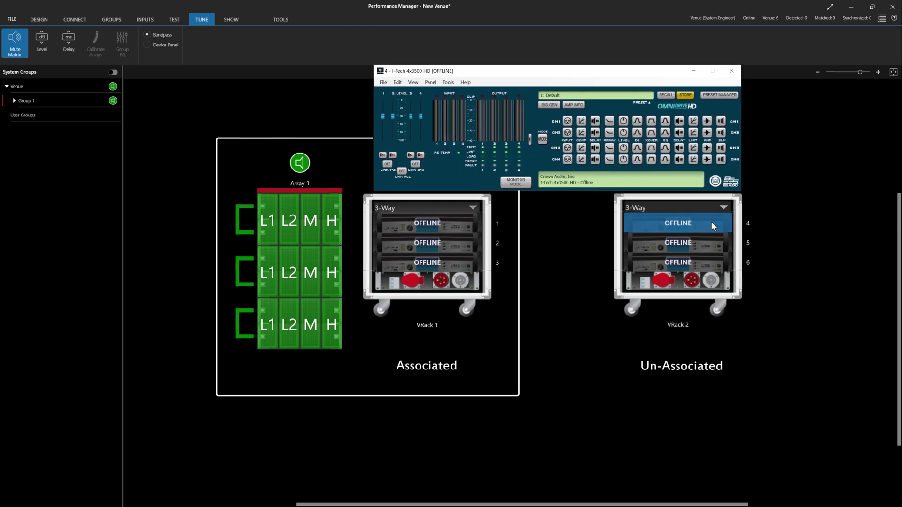
pyautogui.click(670, 98)
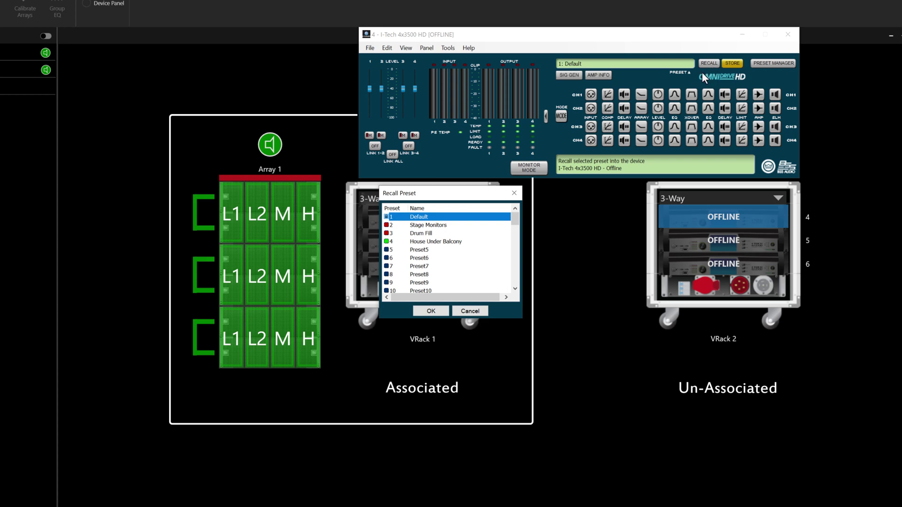
pyautogui.click(456, 244)
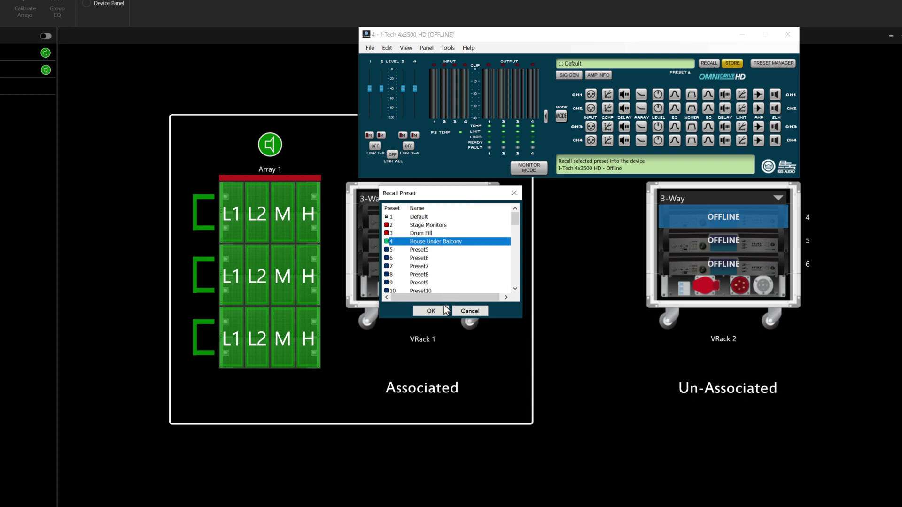
pyautogui.click(439, 312)
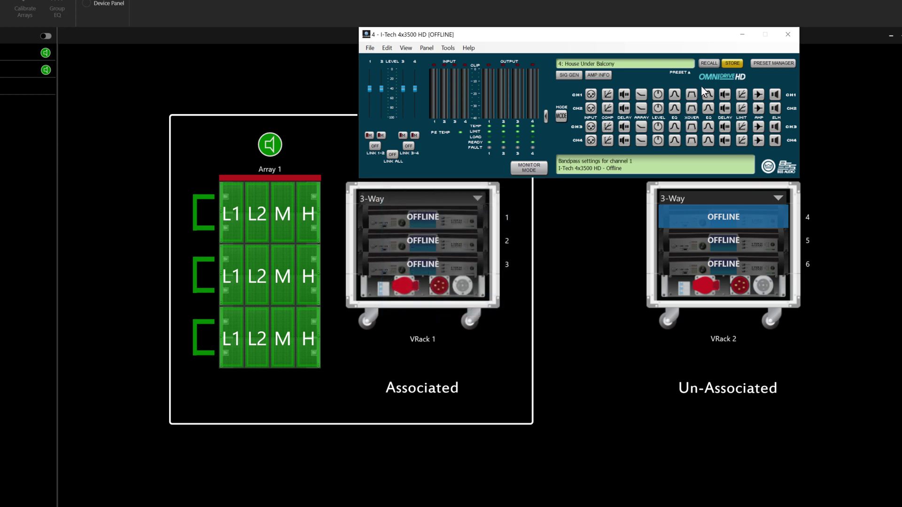
pyautogui.click(786, 35)
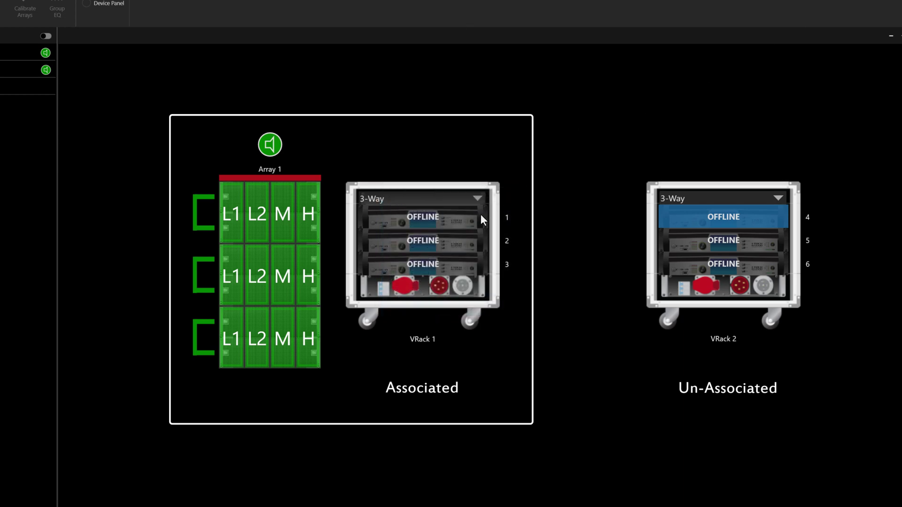
pyautogui.doubleClick(471, 224)
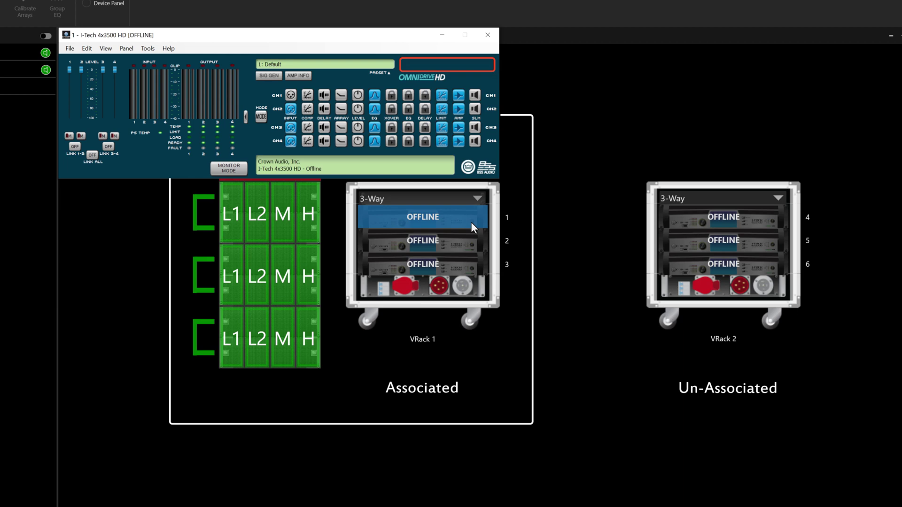